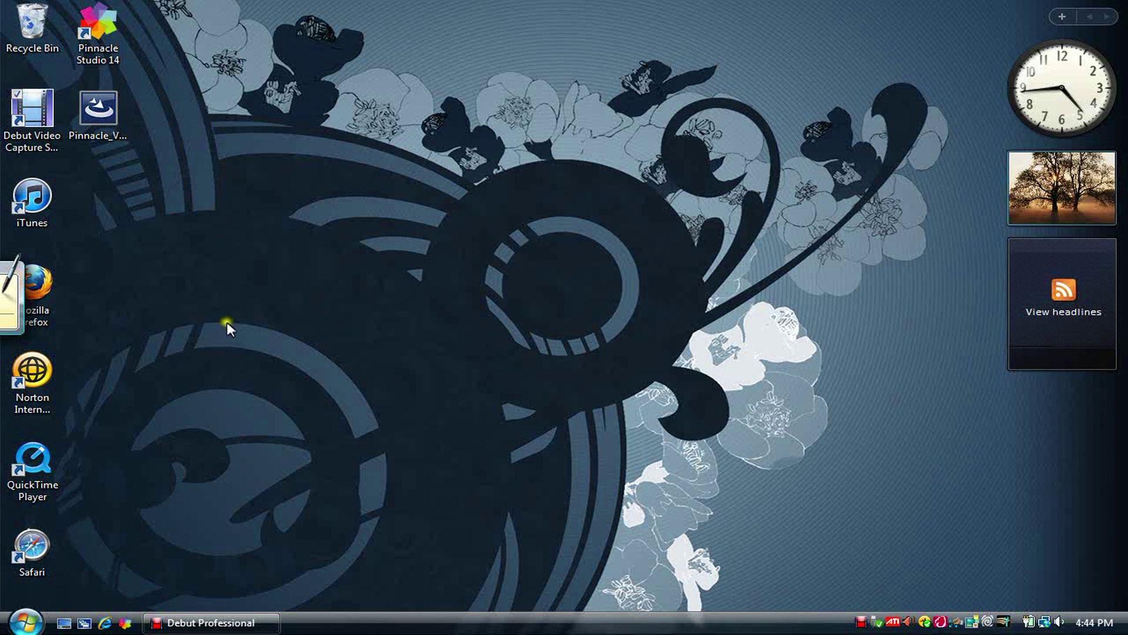
Step: Launch Pinnacle Studio HD 14 from its desktop shortcut and let it load to the Capture album
double_click(93, 16)
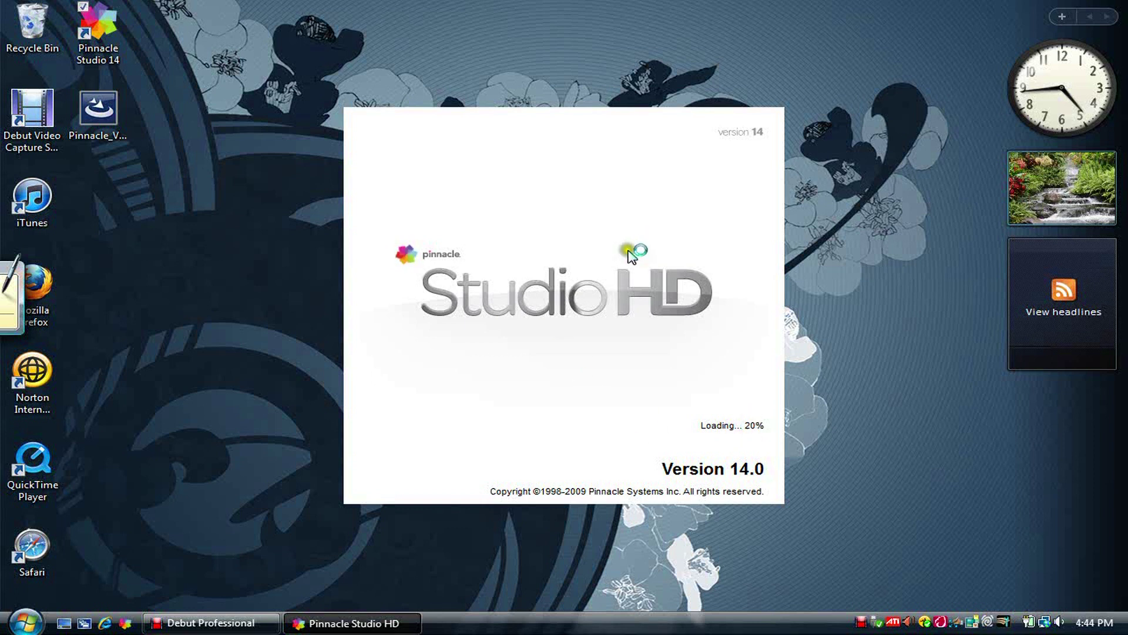
click(645, 428)
Step: Preview the fifth gameplay scene in the album and bring up the Setup menu
click(724, 434)
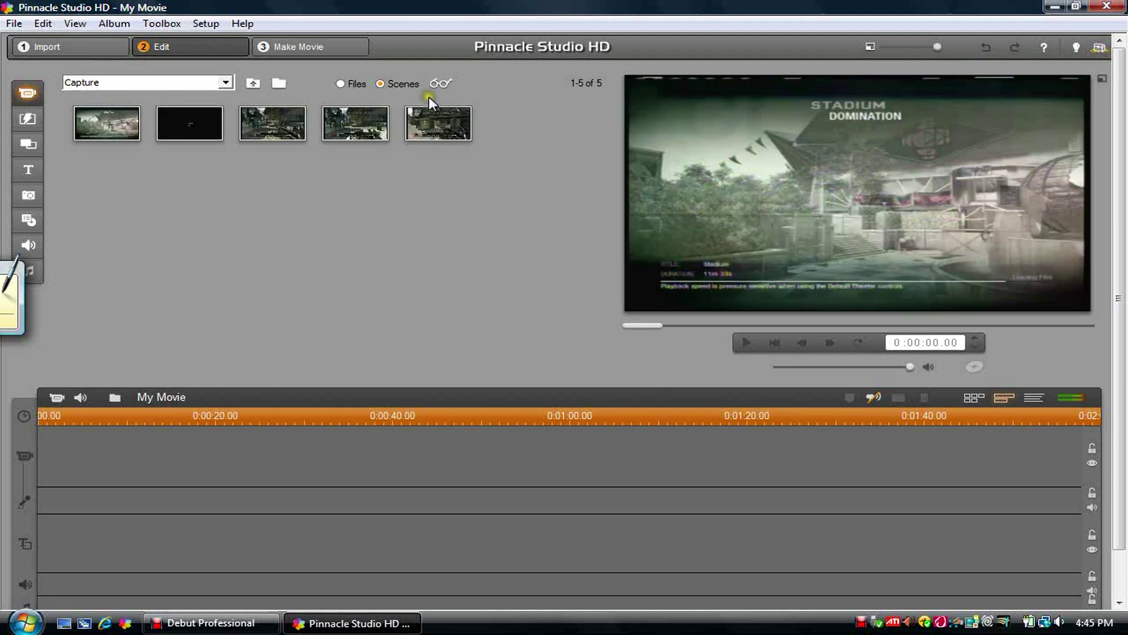
click(433, 113)
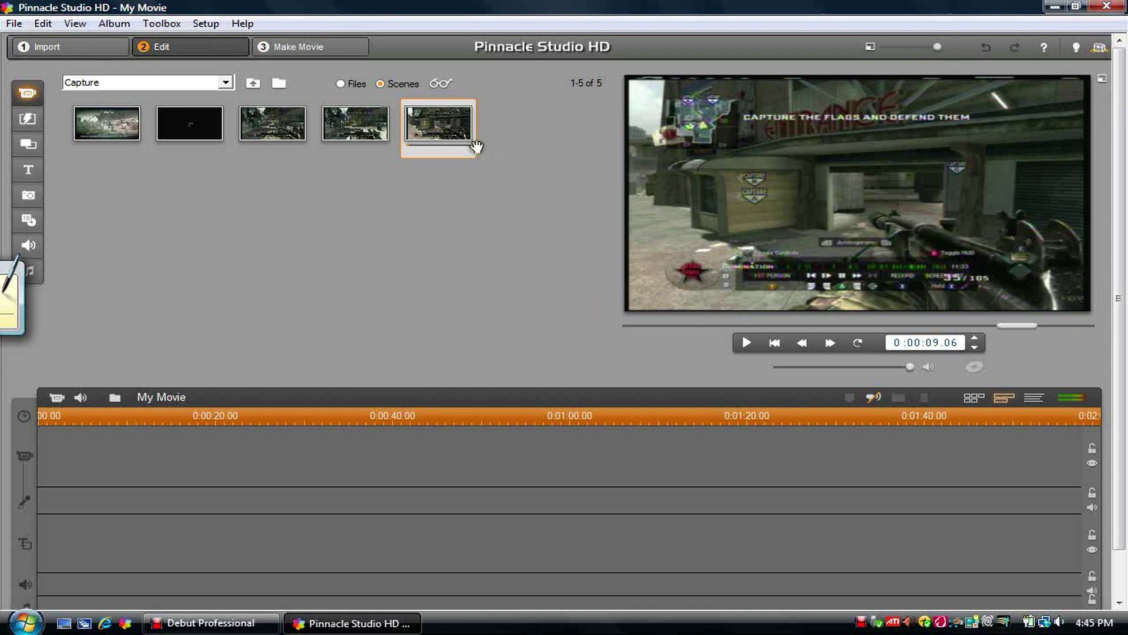
click(207, 25)
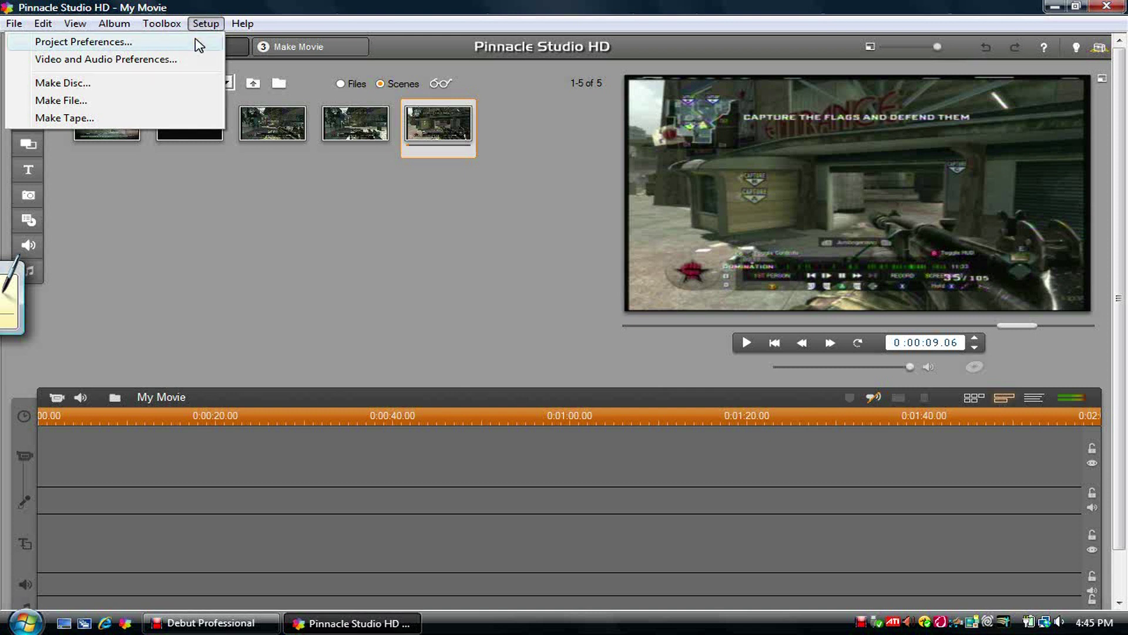
Step: Make new projects use HD 1920x1080/30p instead of 1080/60i in Project Preferences
click(199, 43)
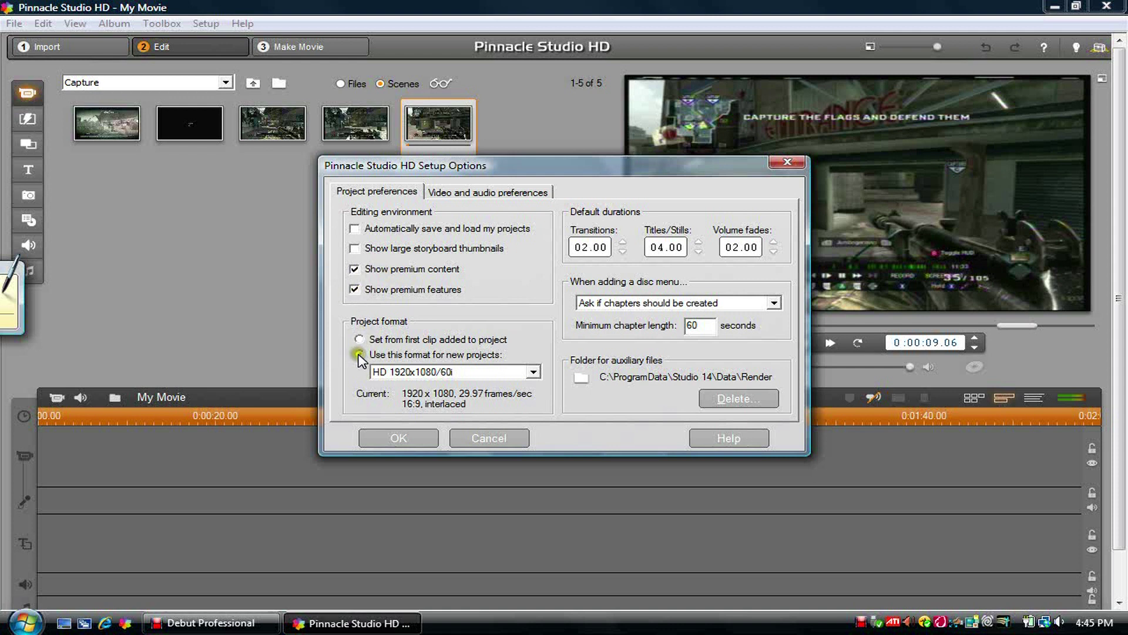
click(535, 372)
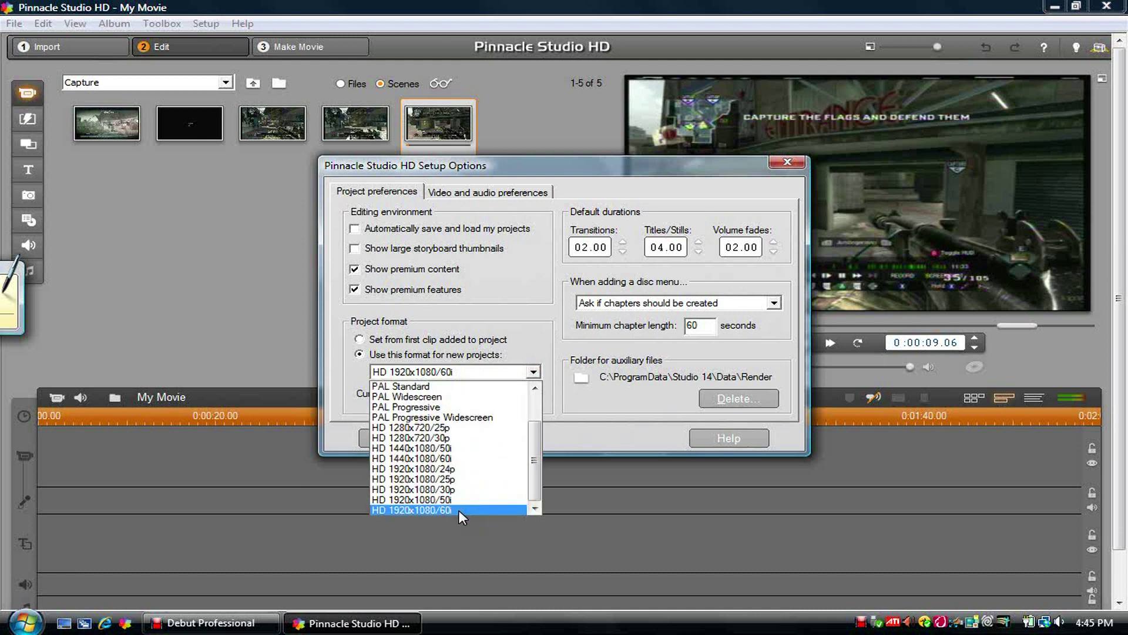
click(431, 509)
click(474, 509)
click(472, 509)
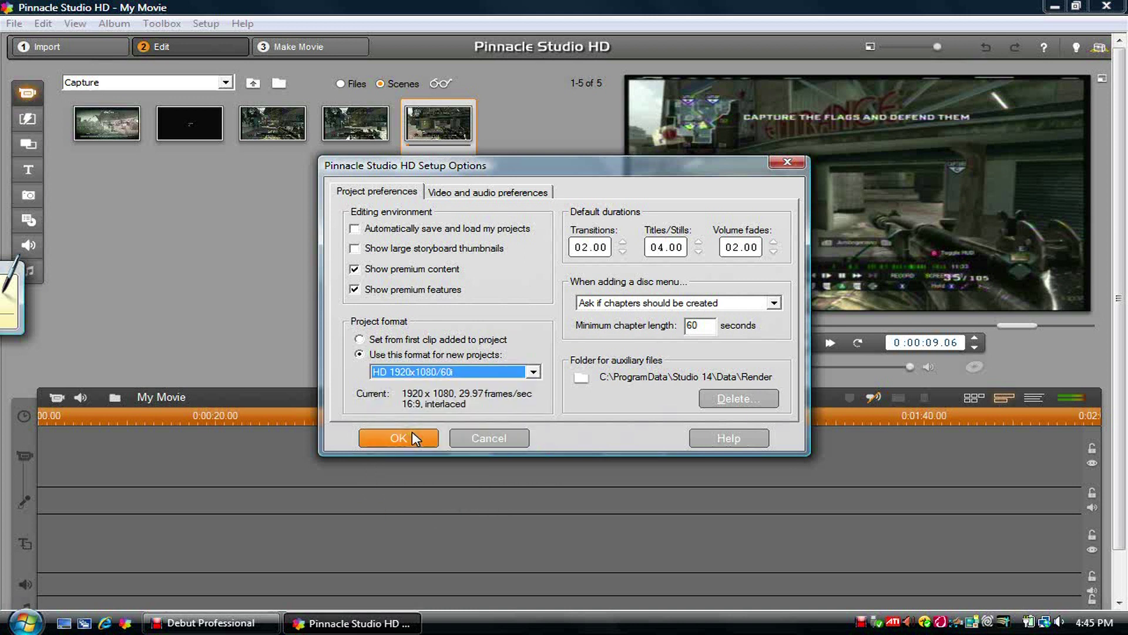
click(544, 357)
click(533, 372)
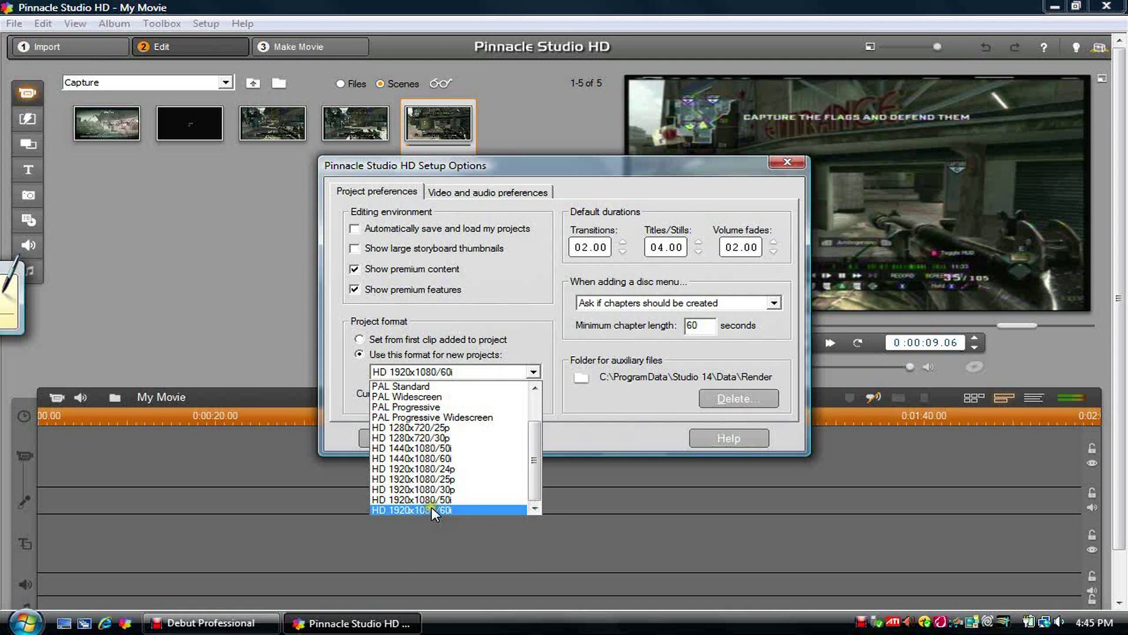
click(465, 490)
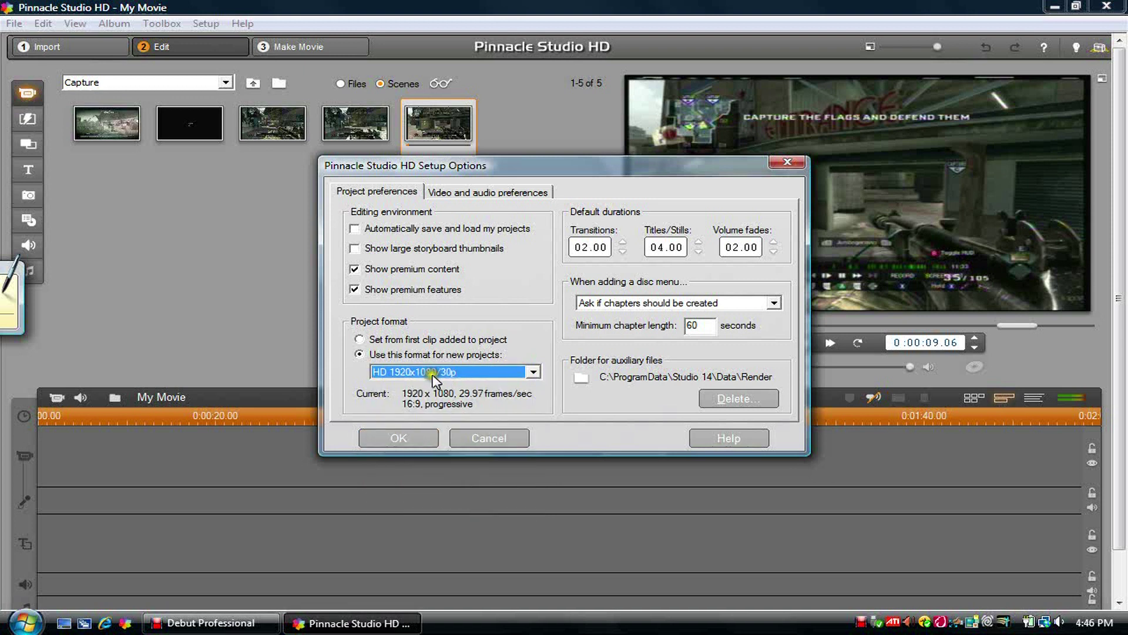
Step: Set background rendering to 'MPEG-2: best for output to disc' and apply Setup Options with OK
click(483, 194)
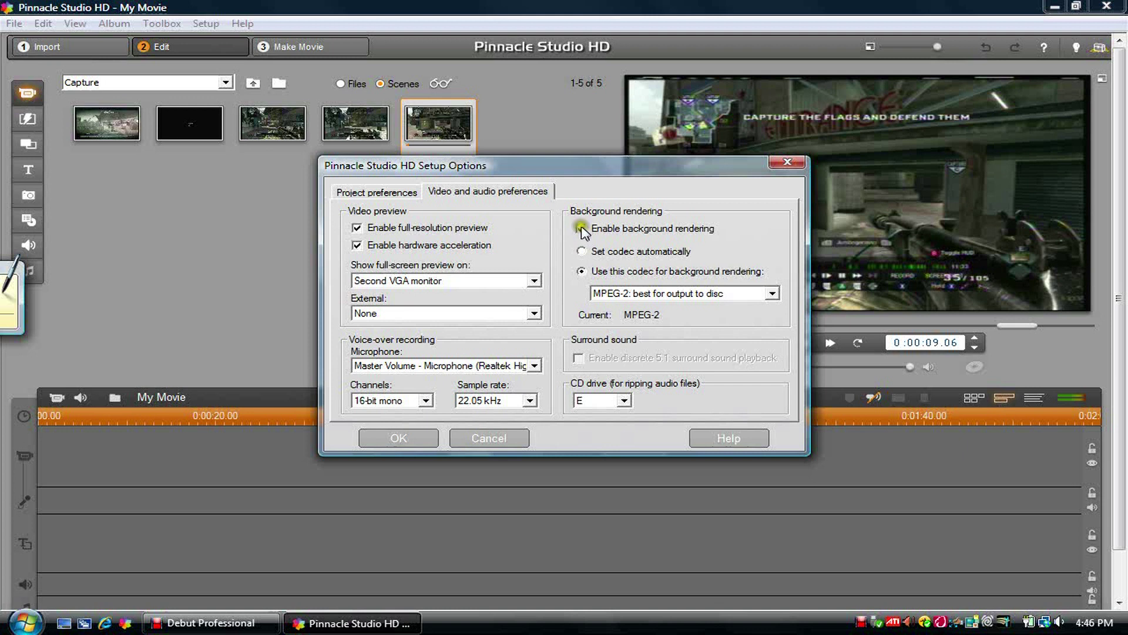
click(771, 292)
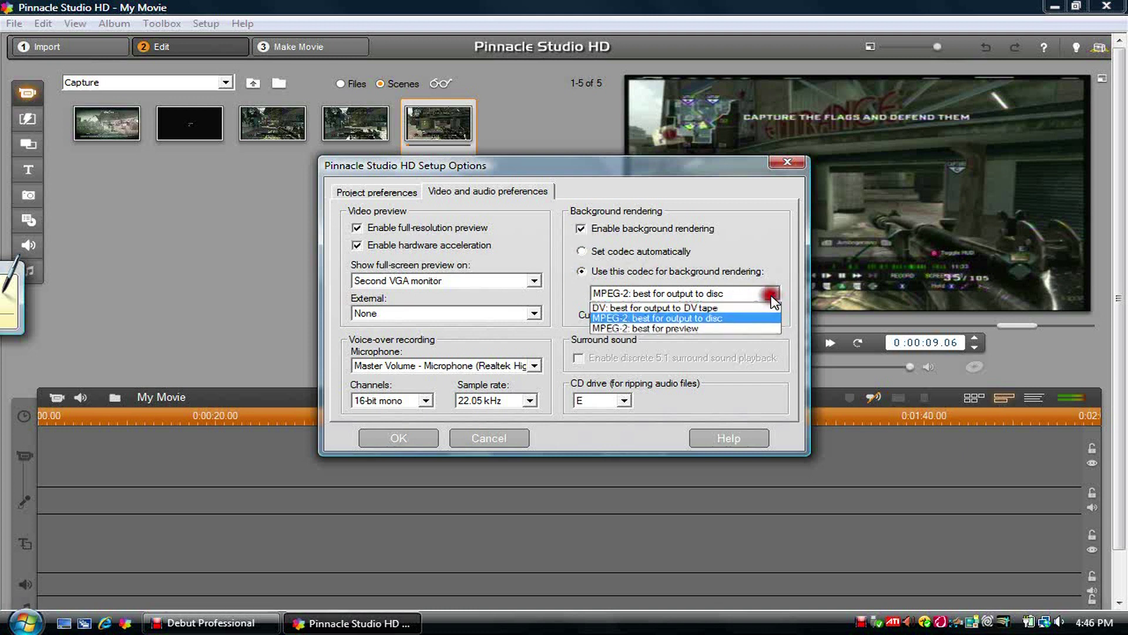
click(712, 321)
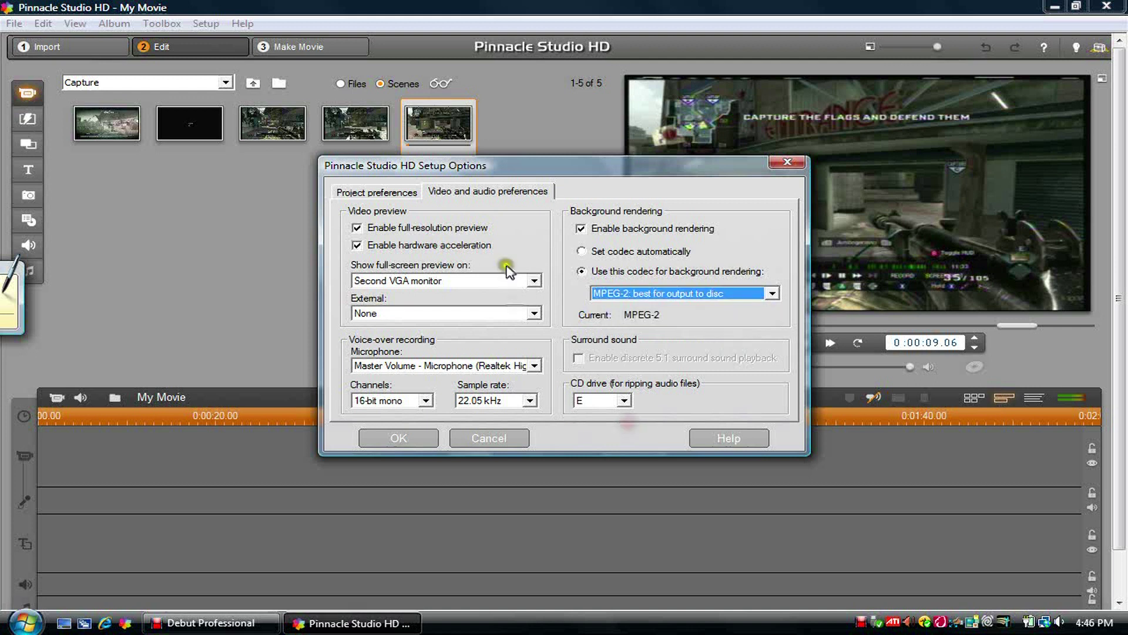
click(390, 192)
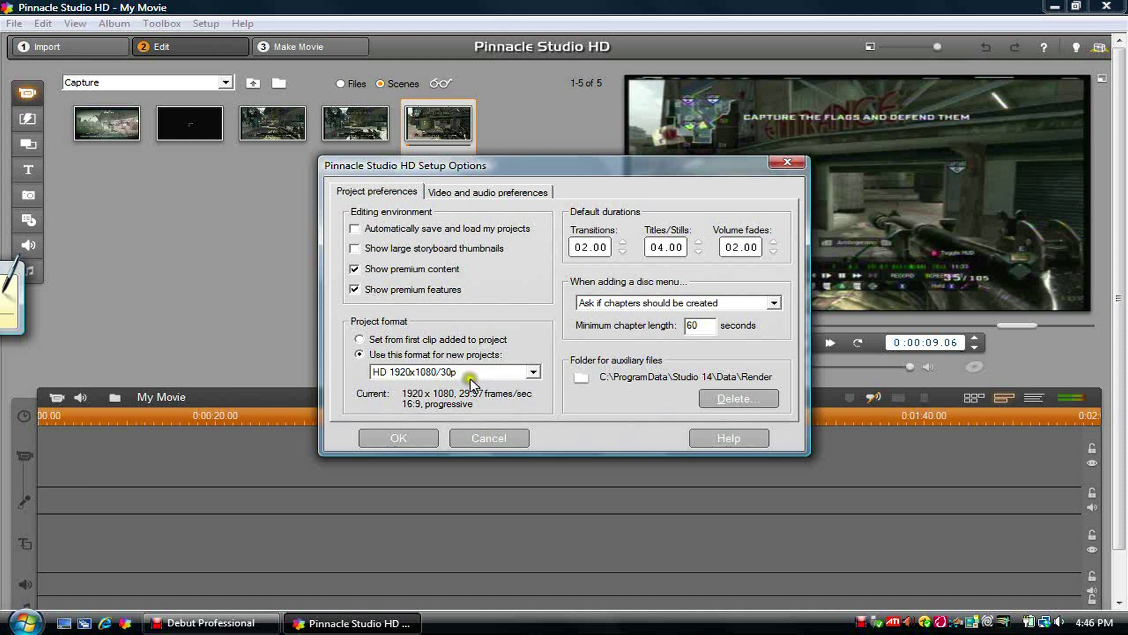
click(399, 439)
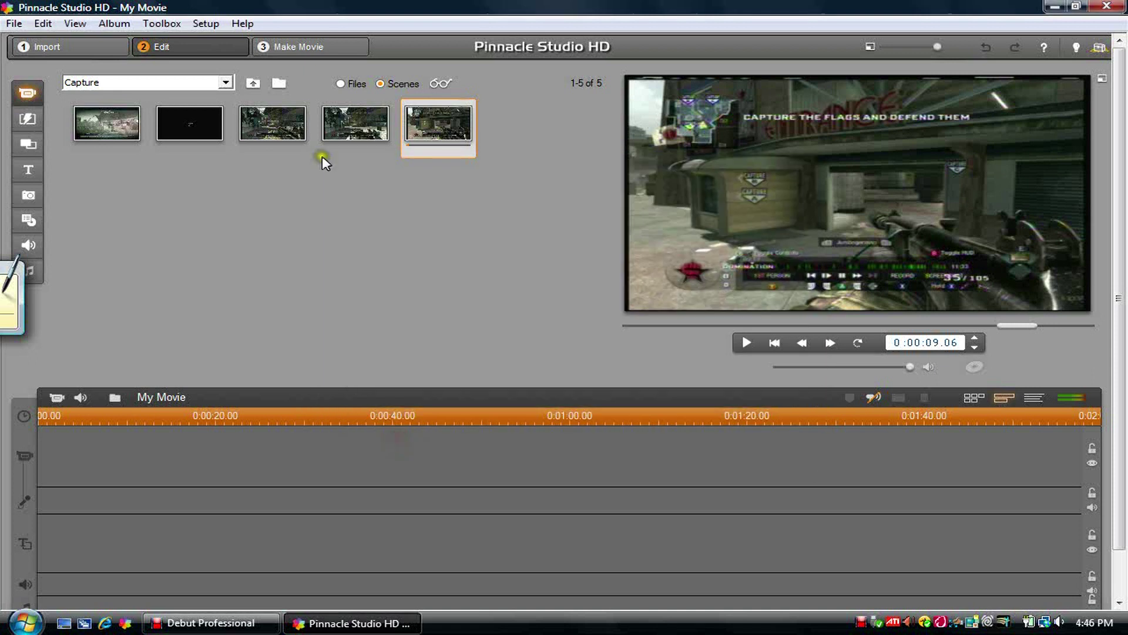
Step: Switch to Studio Import to view live gameplay from the Dazzle DVC100 composite input
click(76, 53)
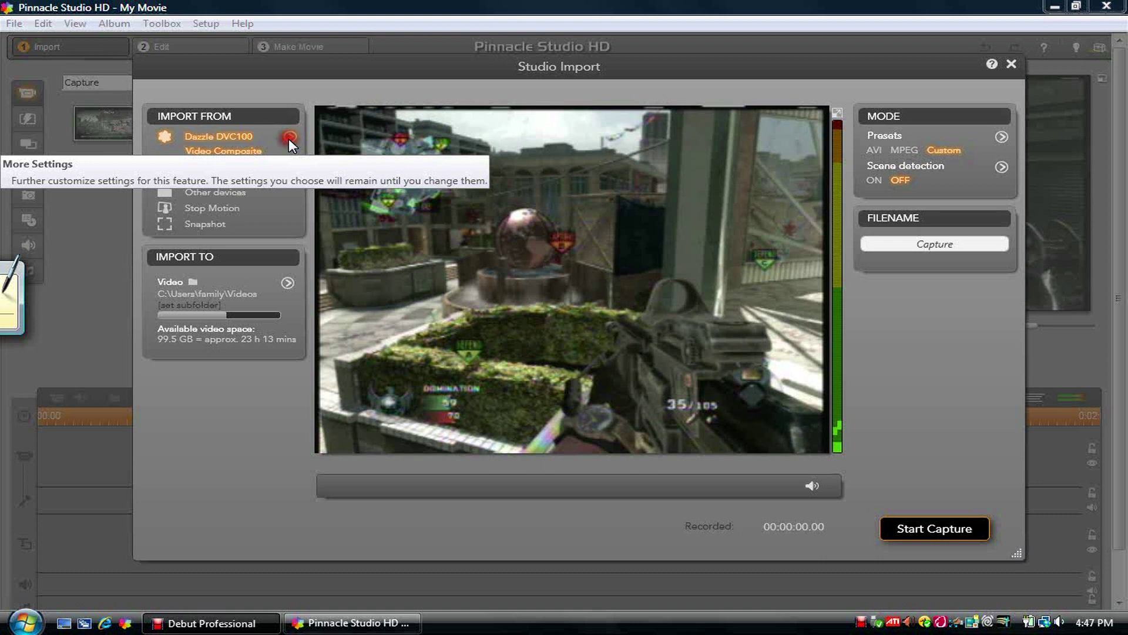
Step: Set the Dazzle DVC100 capture to 16:9 and bring the third picture slider to its midpoint
click(288, 139)
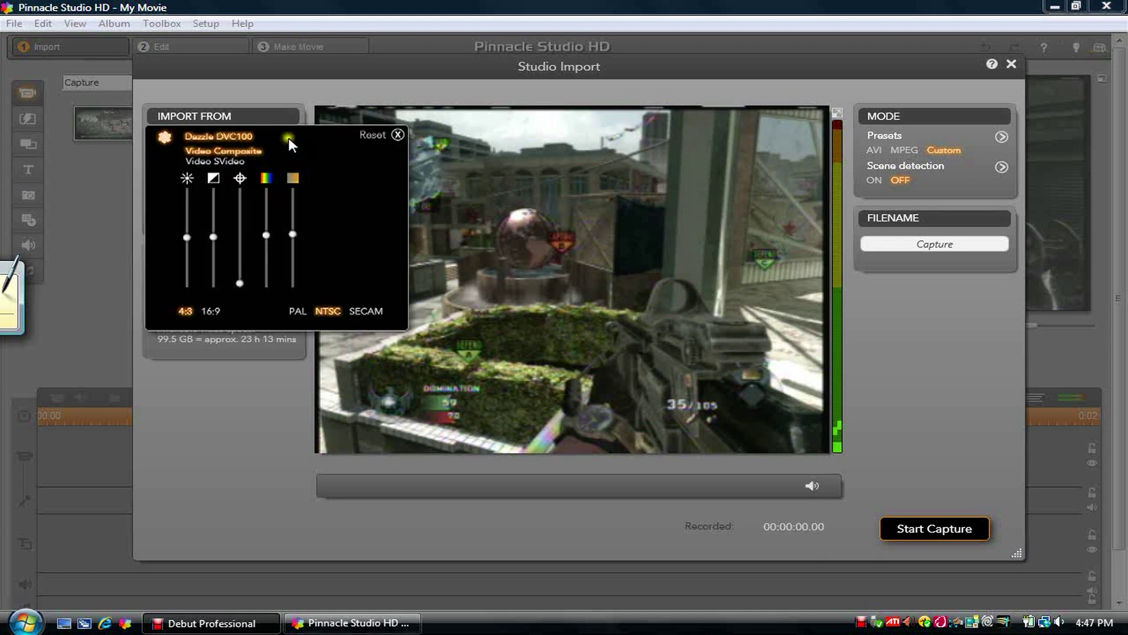
click(211, 311)
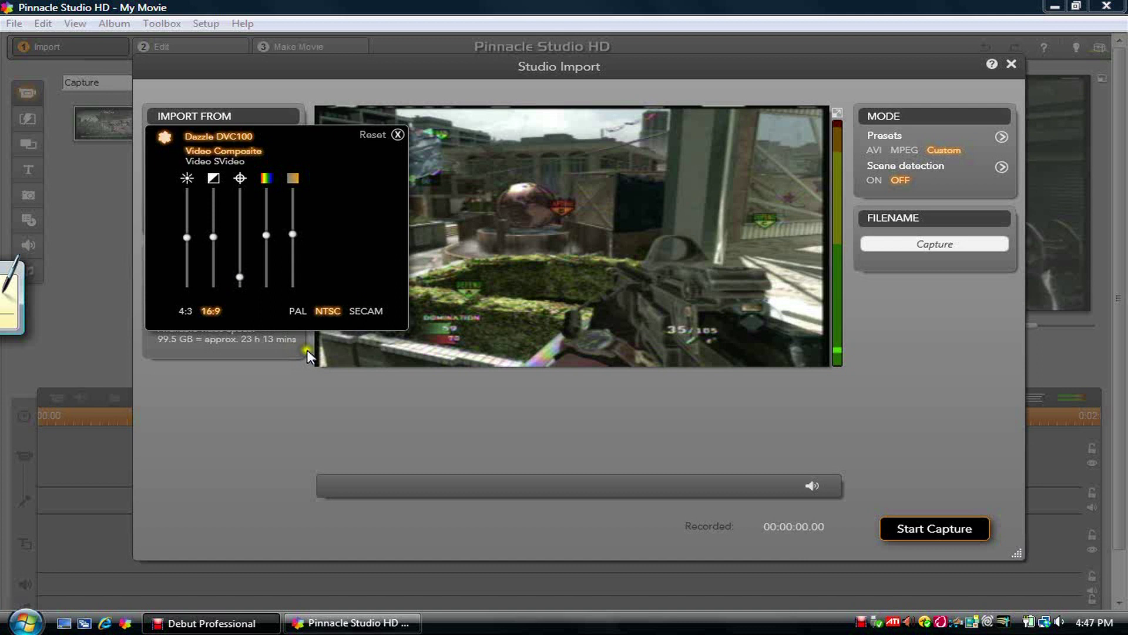
drag(237, 281, 242, 192)
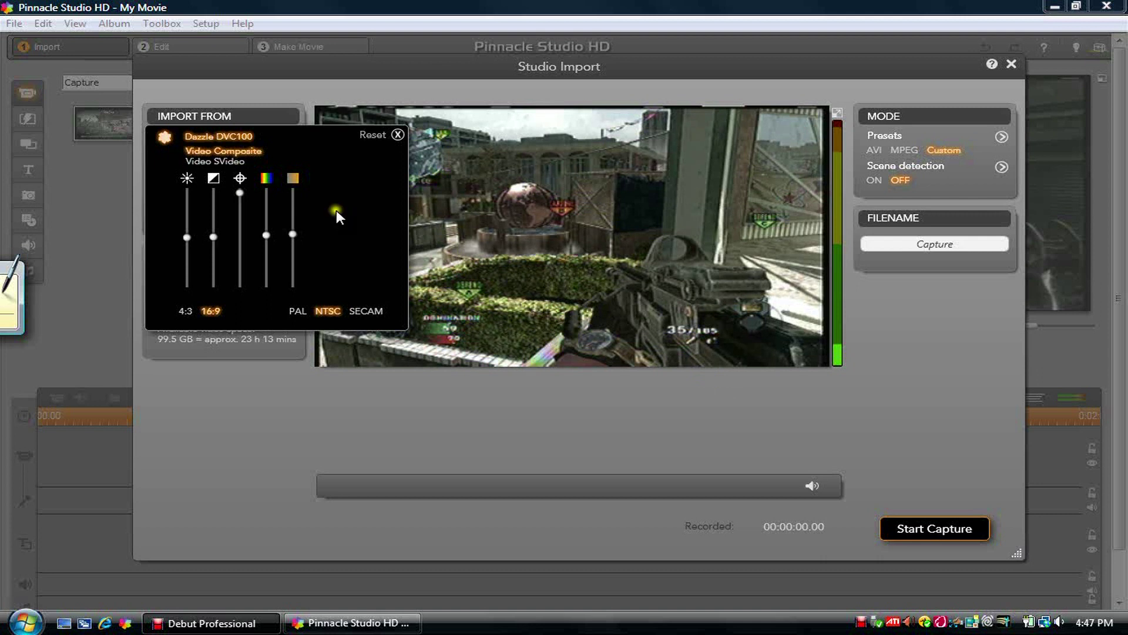
drag(243, 193, 240, 276)
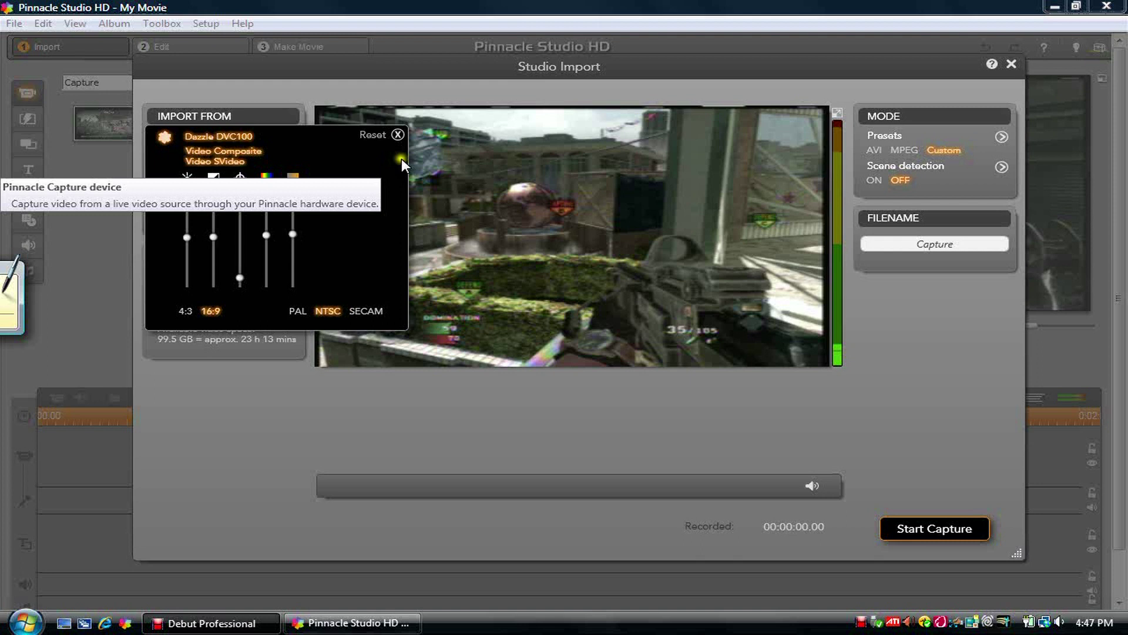
Step: Close the device panel, review the Custom MPEG2 10 Mbit preset, and exit Studio Import
click(398, 134)
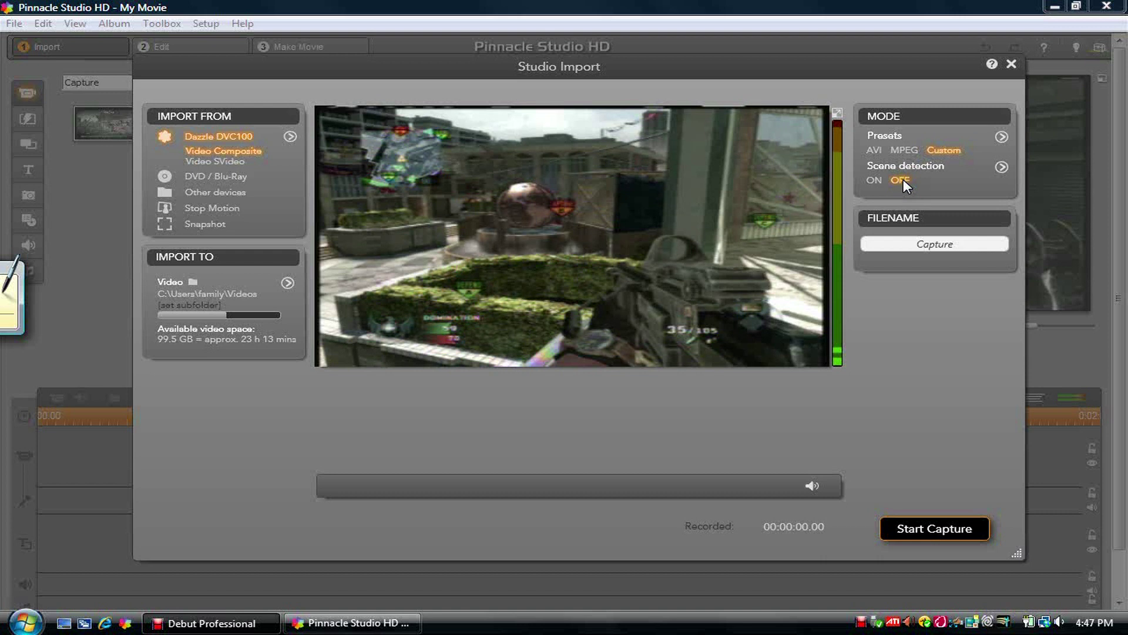
click(1002, 137)
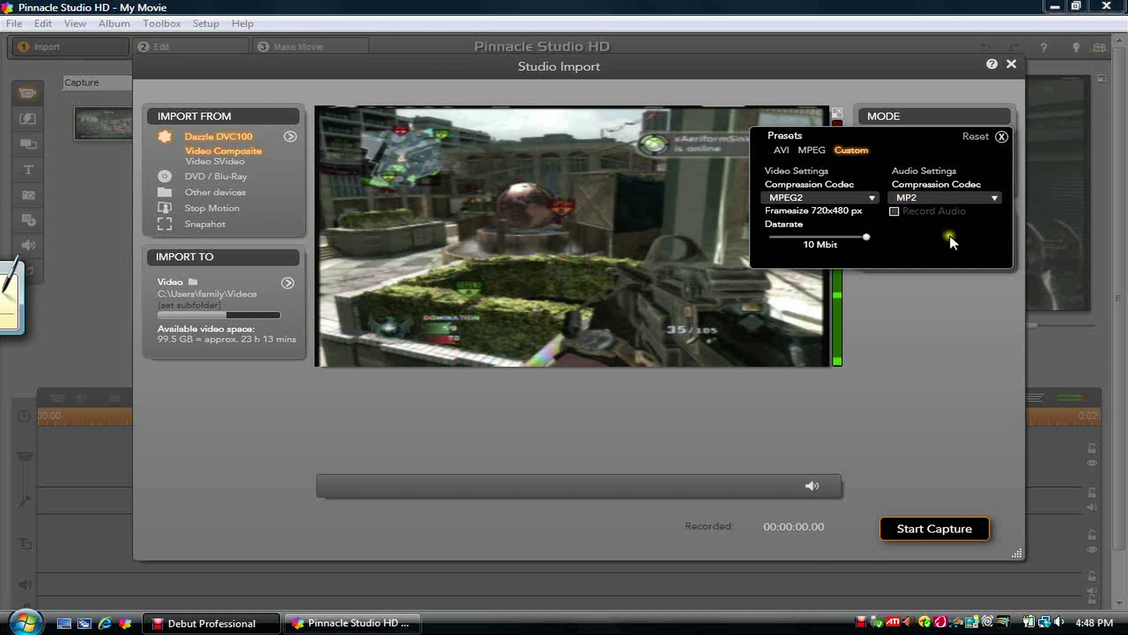
click(1000, 139)
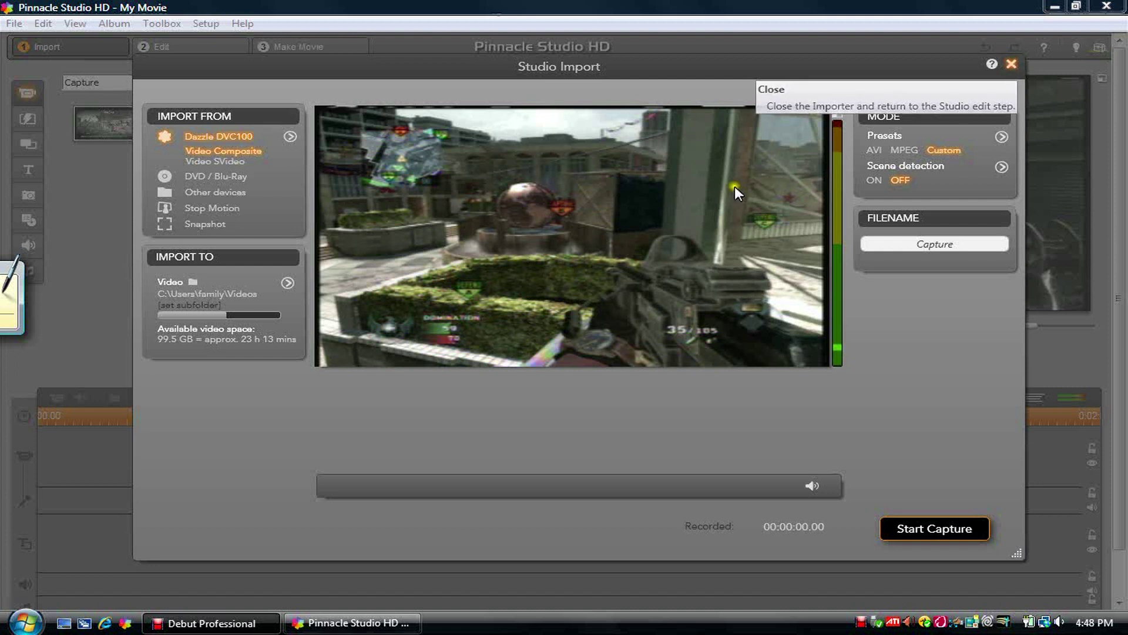
click(1011, 64)
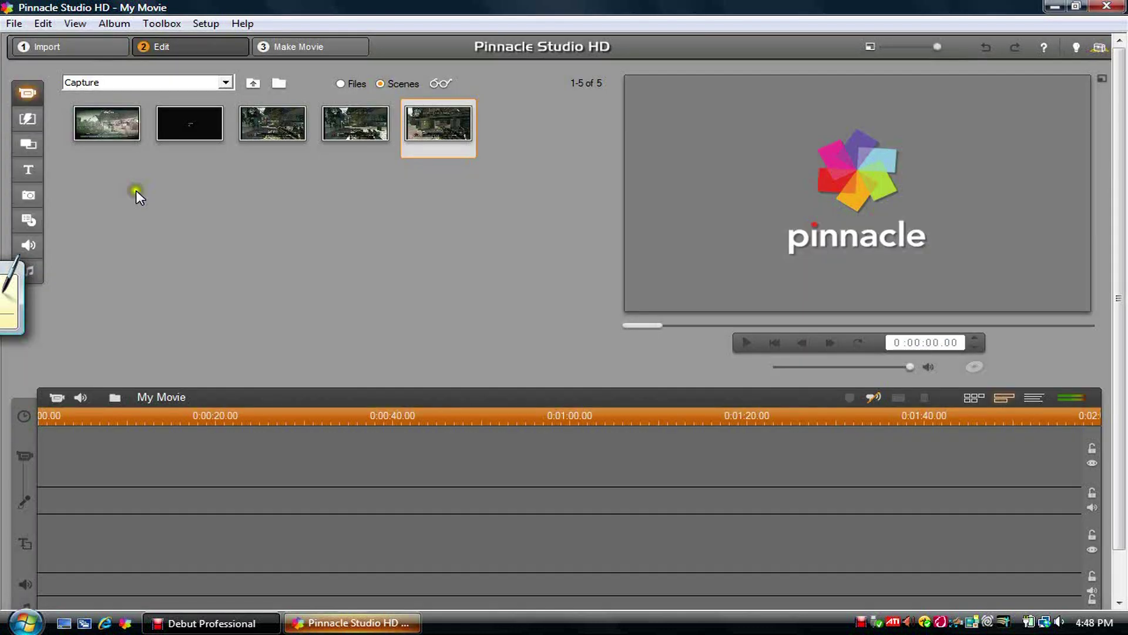
Step: On the Make Movie stage, choose the MPEG-2 file type with the HD 1080/24p preset
click(282, 46)
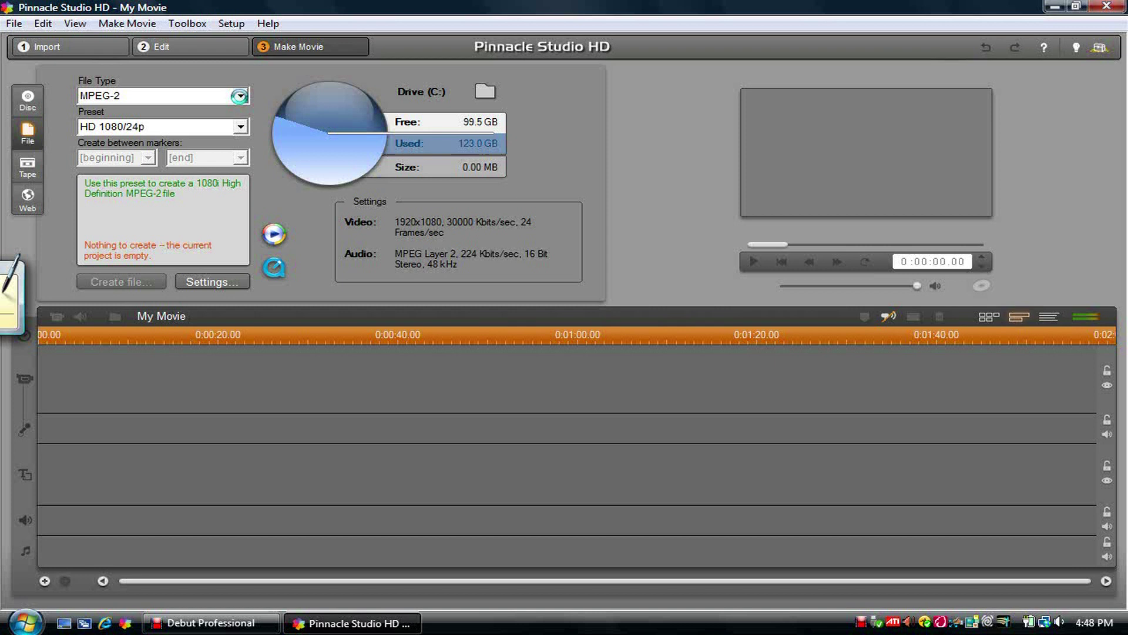
click(239, 96)
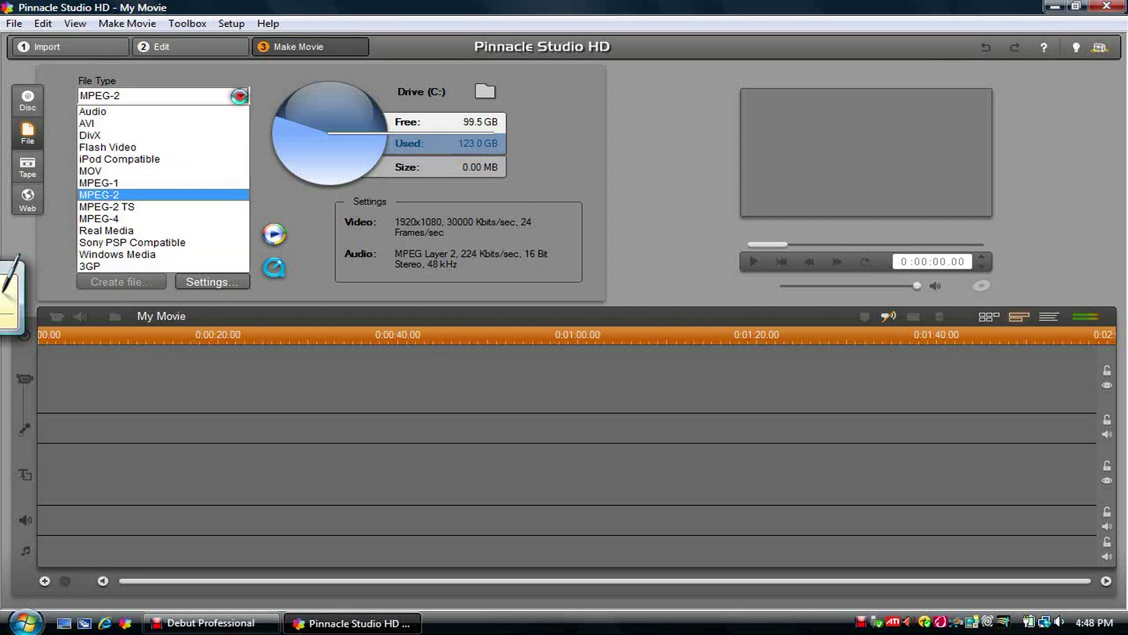
click(176, 192)
click(239, 128)
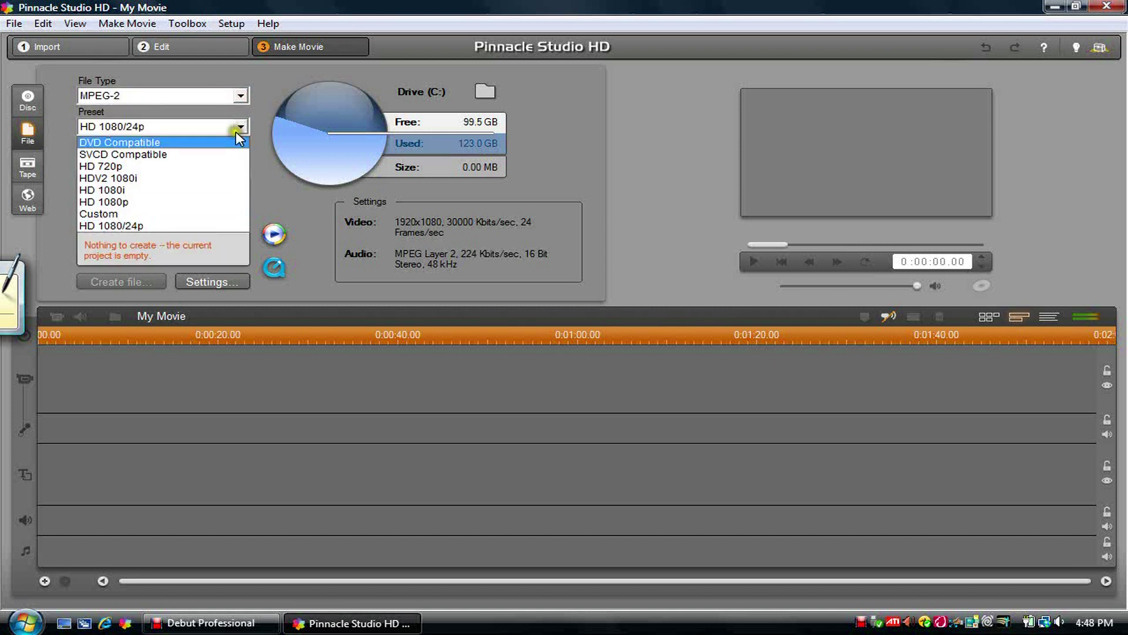
click(154, 226)
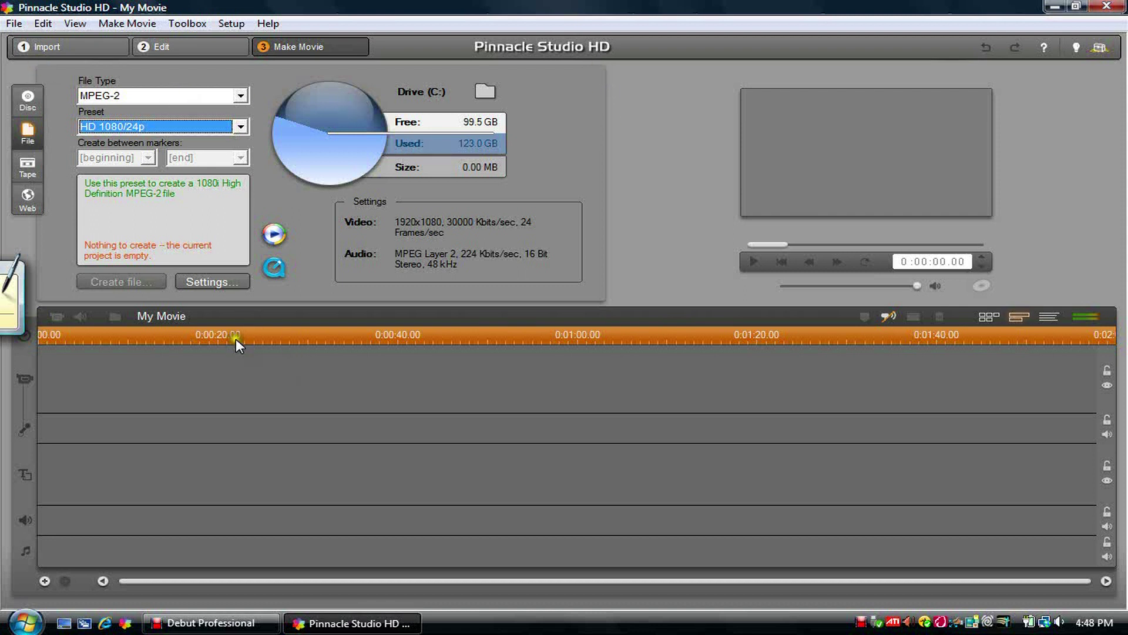
Step: Set the web upload target to YouTube with the Best Quality preset
click(31, 198)
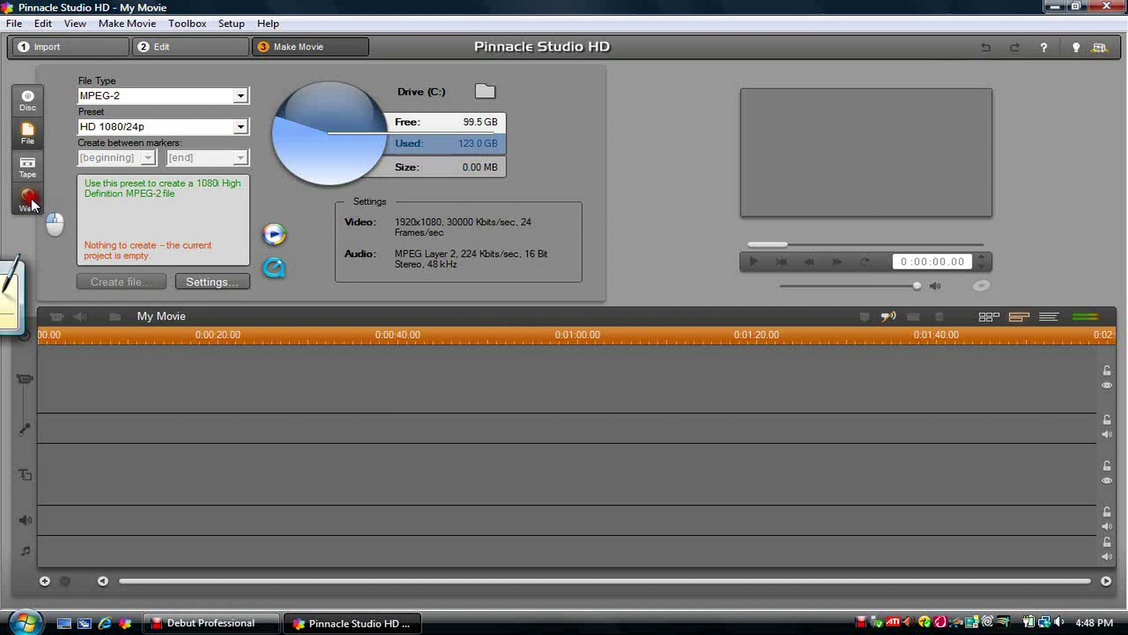
click(238, 96)
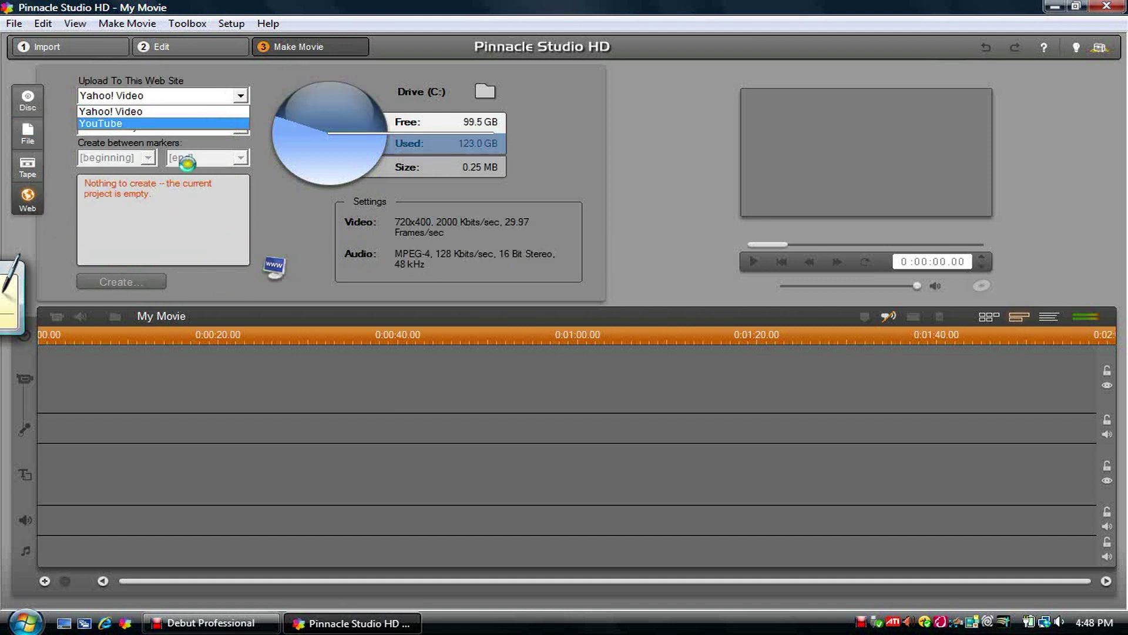
click(239, 94)
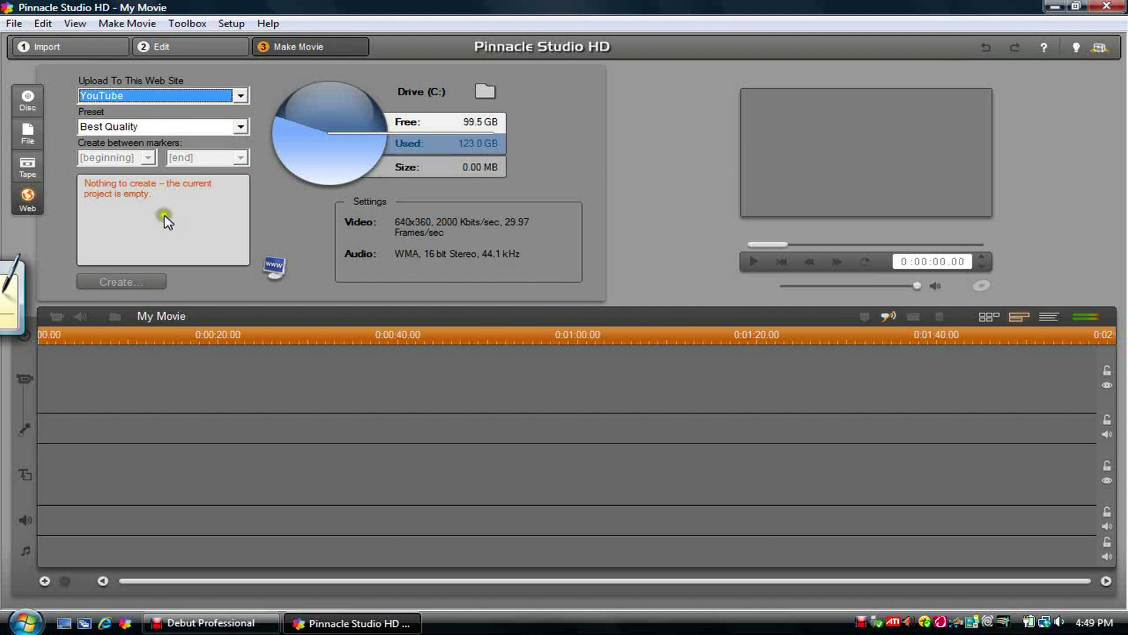
click(241, 128)
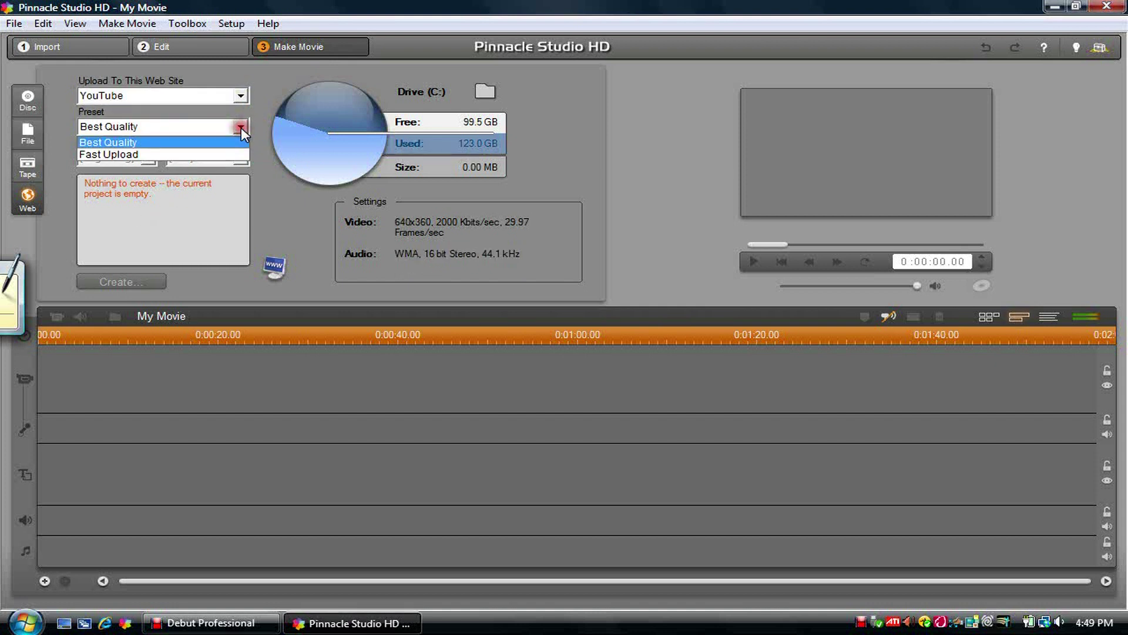
click(241, 128)
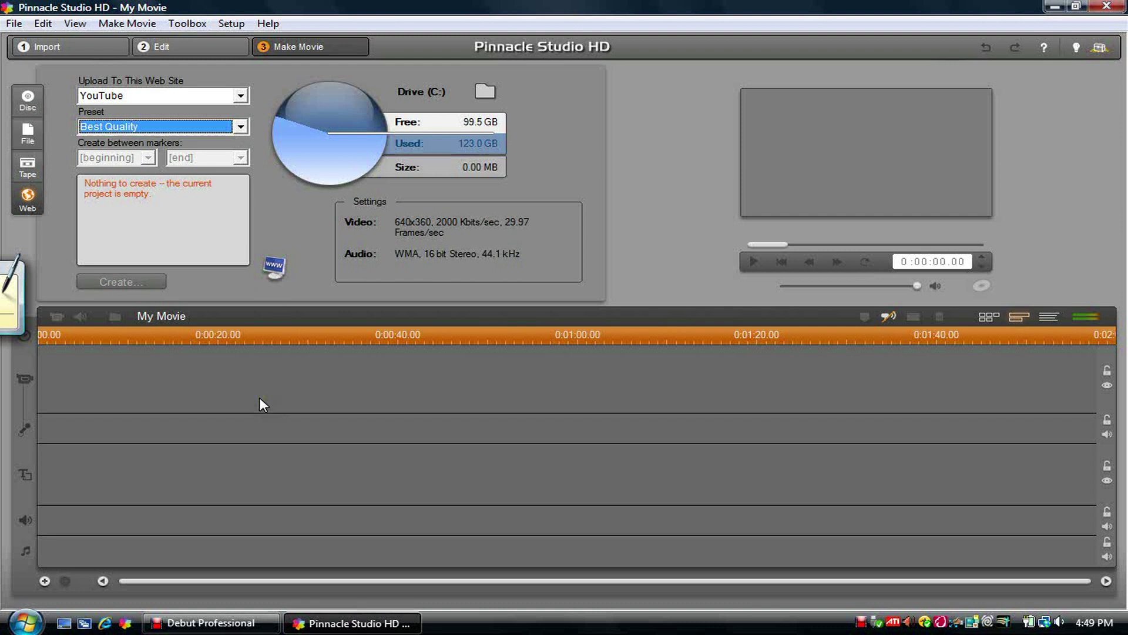
Step: Return to the MPEG-2 HD 1080/24p file output (1920x1080, 24 fps, MPEG Layer 2 audio)
click(307, 279)
click(367, 175)
click(394, 66)
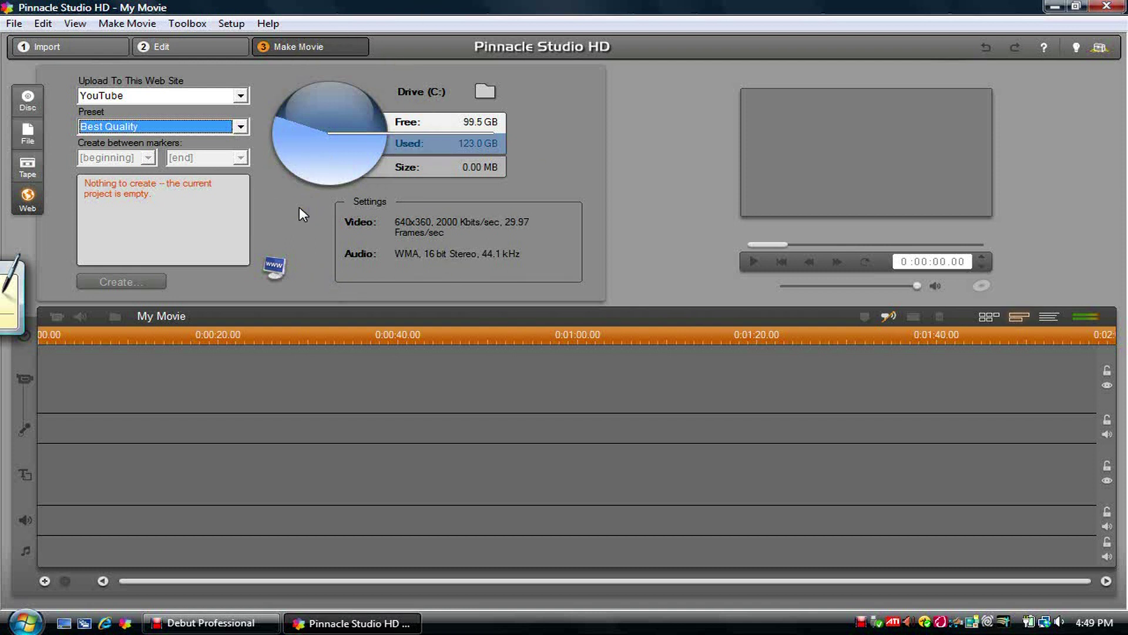
click(30, 136)
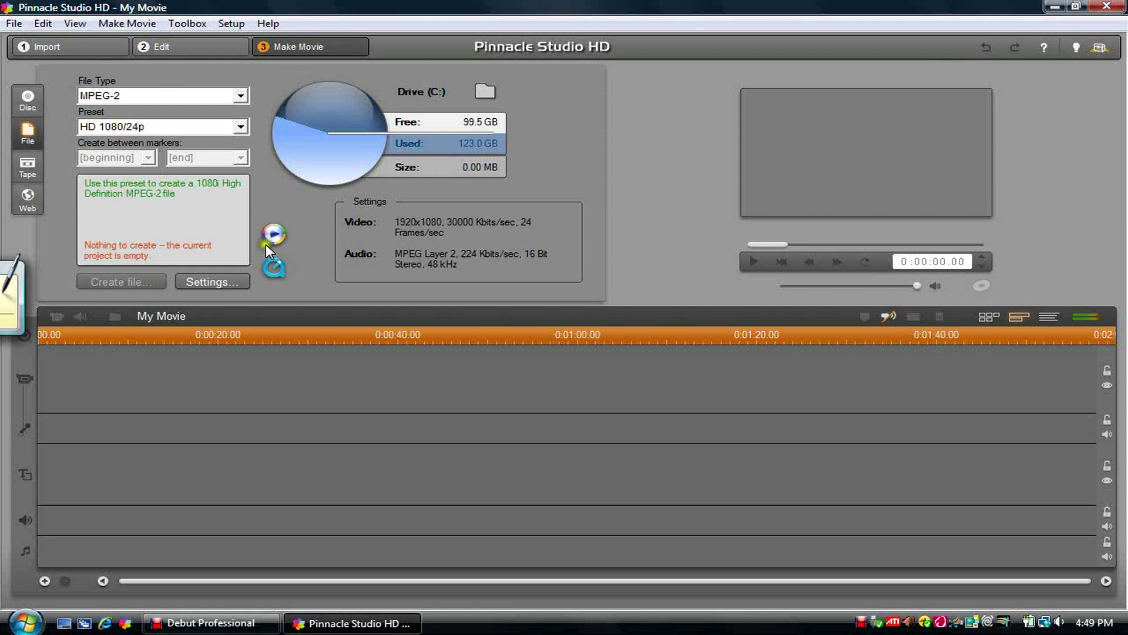